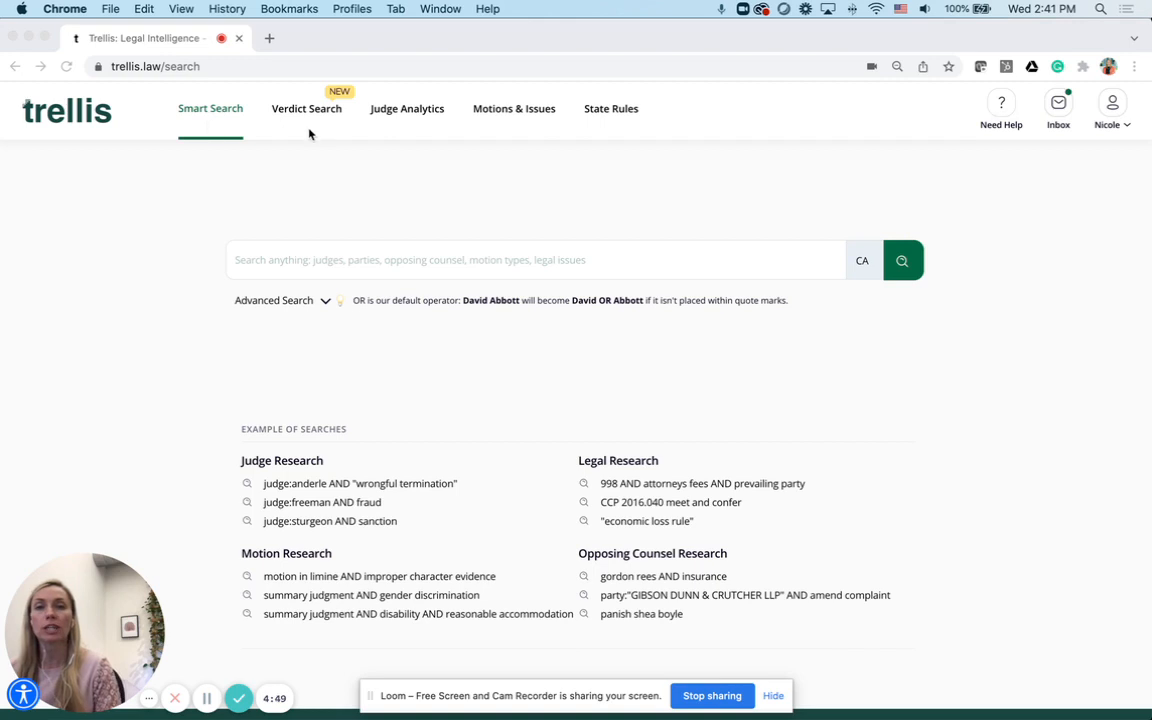
# Step: Filter the California Judge Analytics directory by the judge name "hamilton" and open the matching judge's dashboard
pyautogui.click(419, 117)
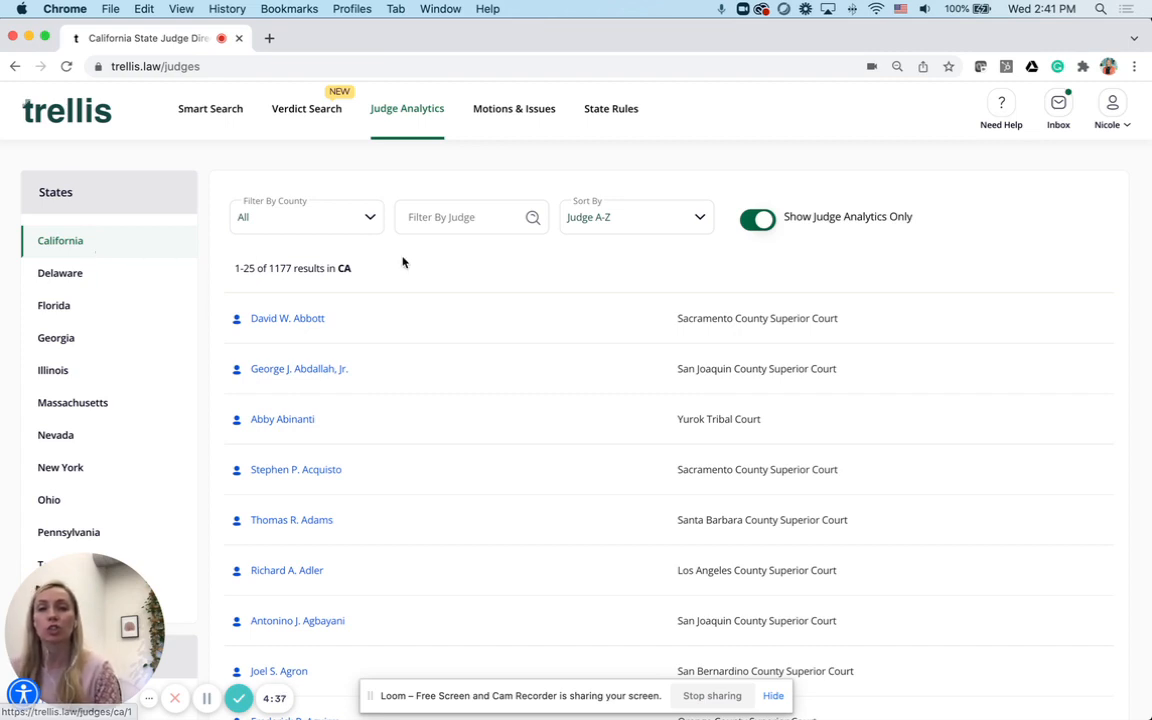
pyautogui.click(437, 215)
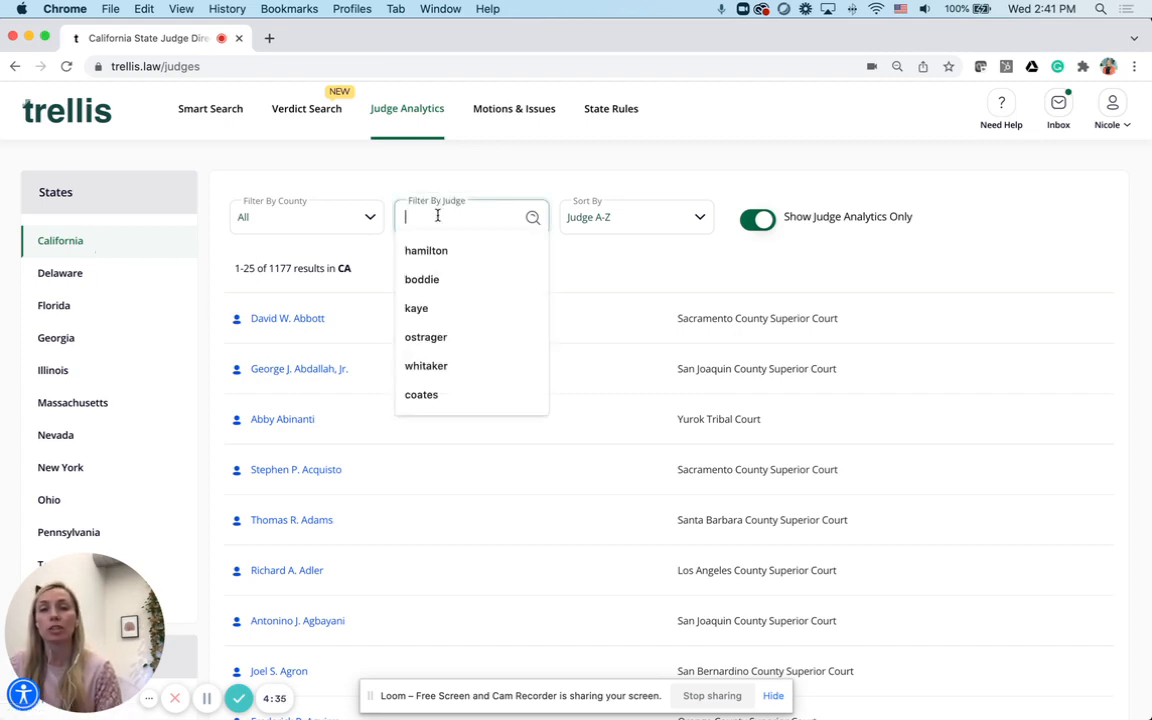
pyautogui.click(442, 255)
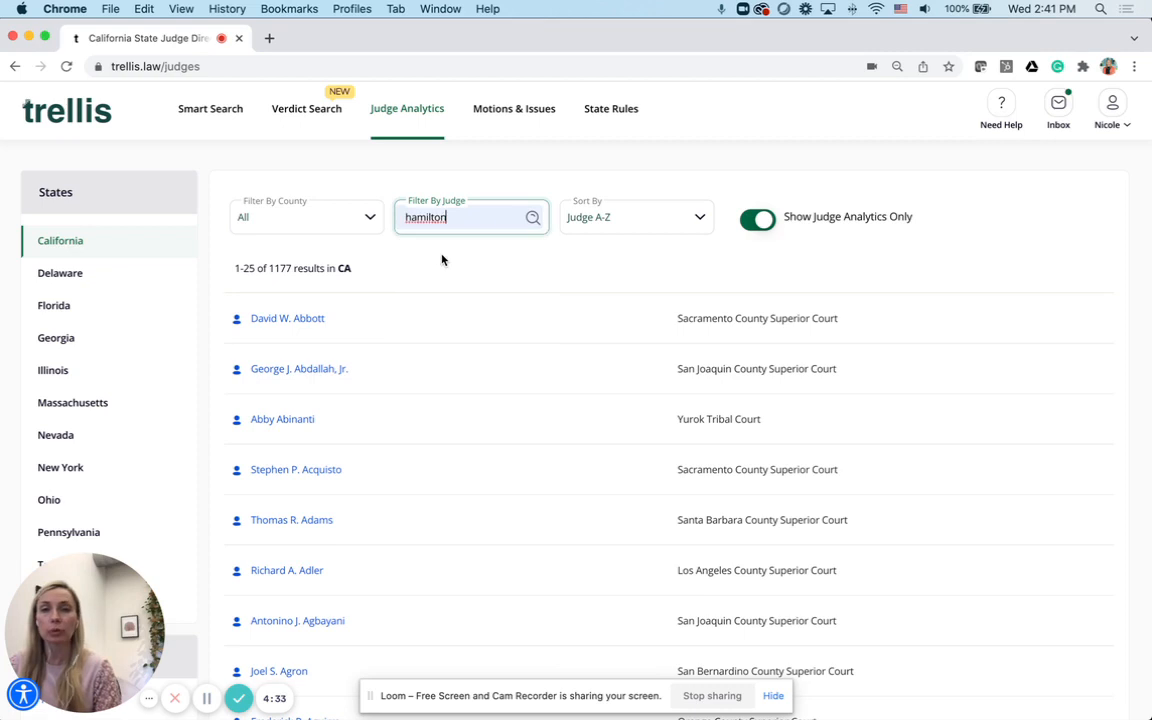
pyautogui.press('Return')
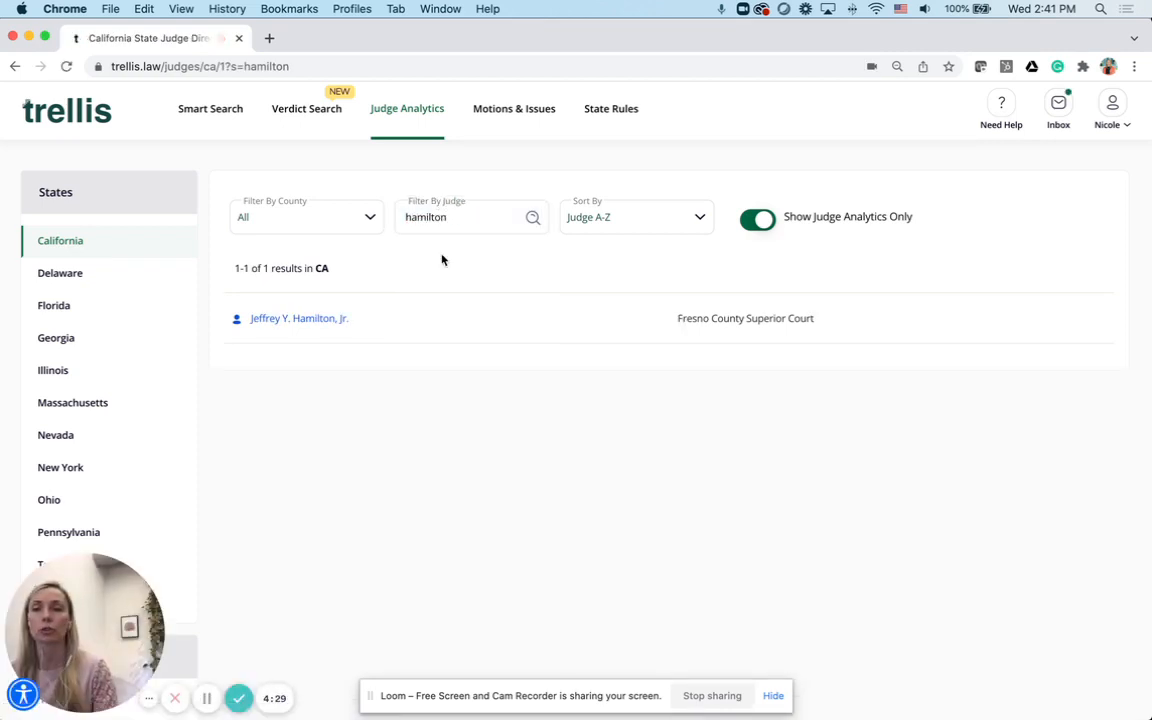
pyautogui.click(295, 319)
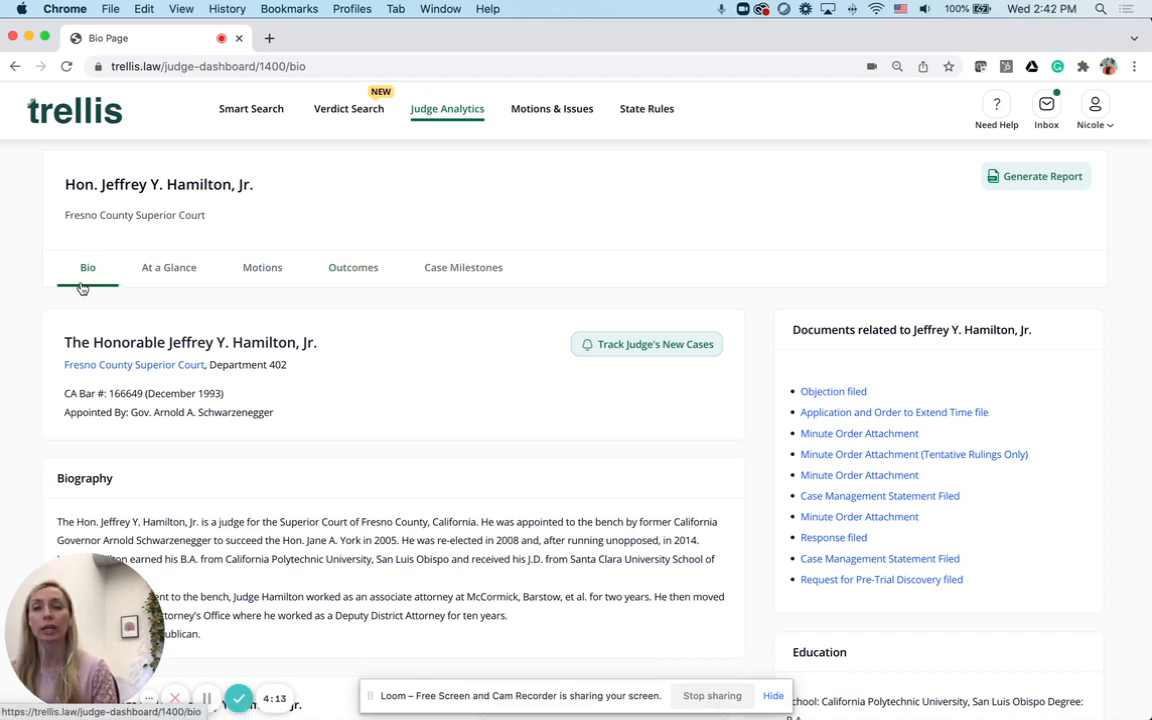
# Step: Review the judge's Bio page, including the biography, recent rulings, career history and court information
pyautogui.click(187, 281)
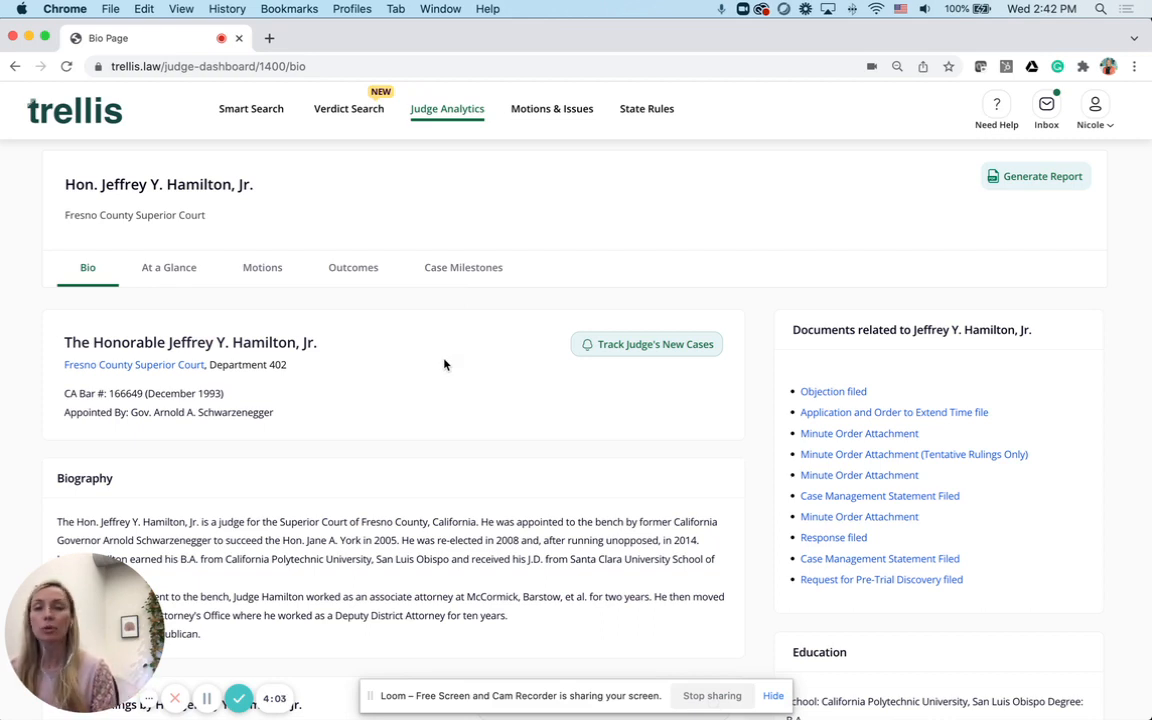
pyautogui.scroll(-3, 447, 366)
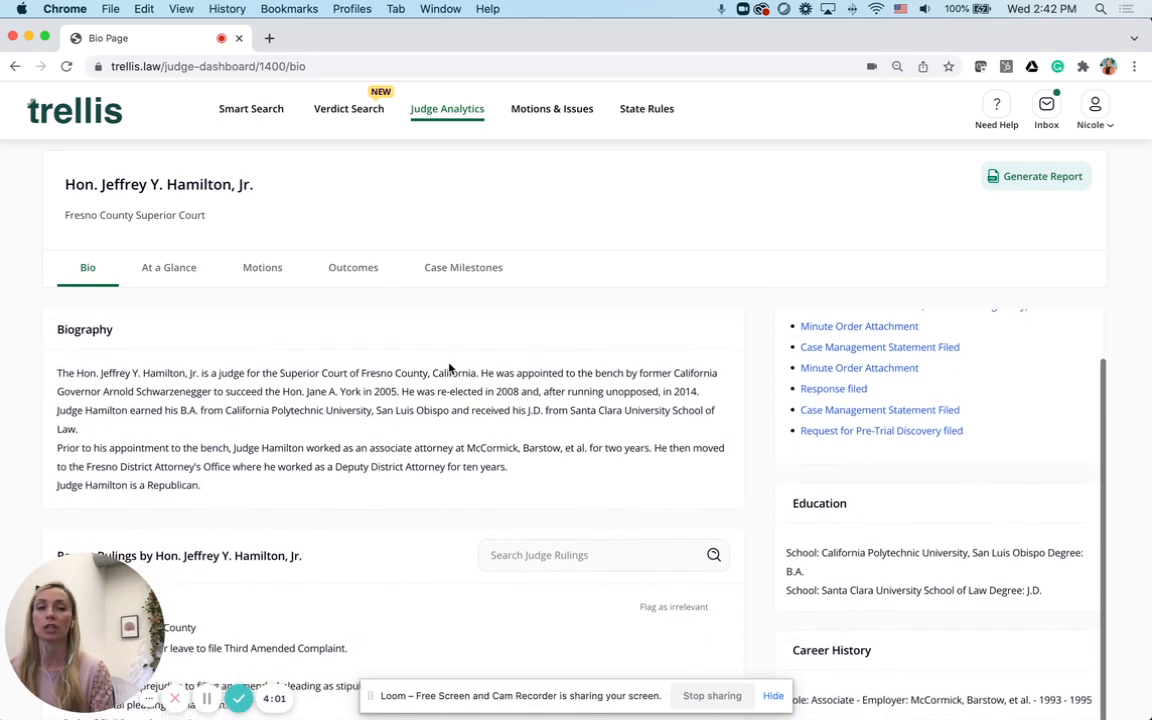
pyautogui.scroll(-2, 440, 375)
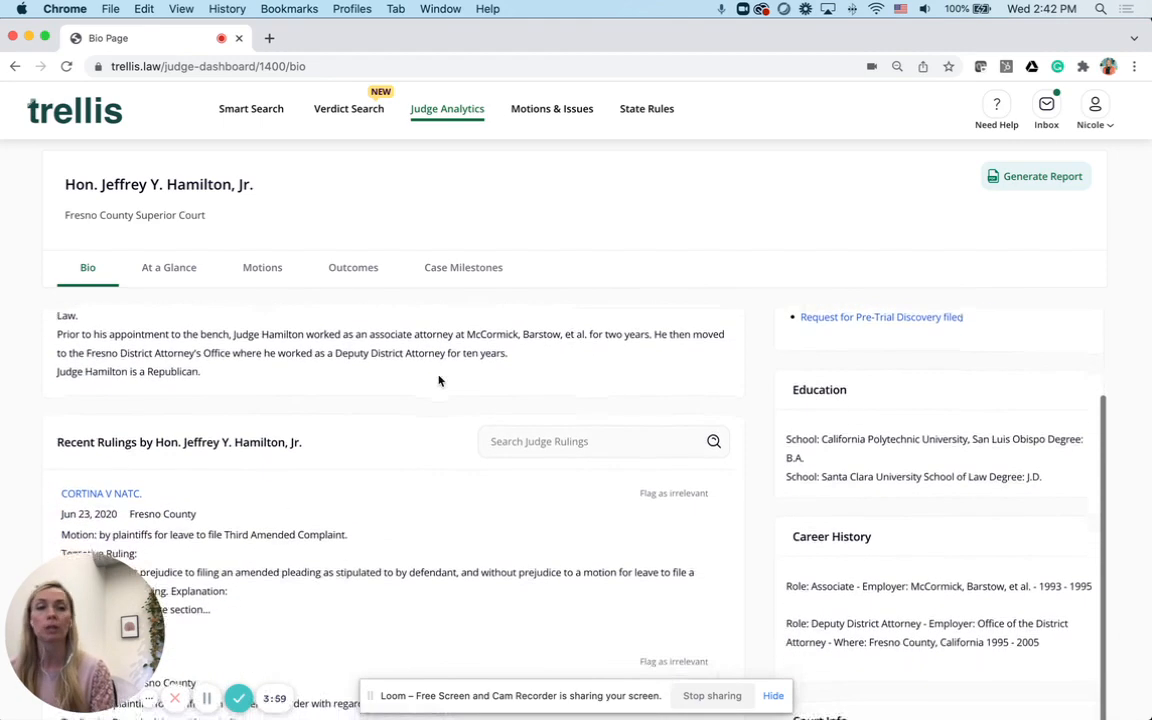
pyautogui.scroll(-5, 771, 514)
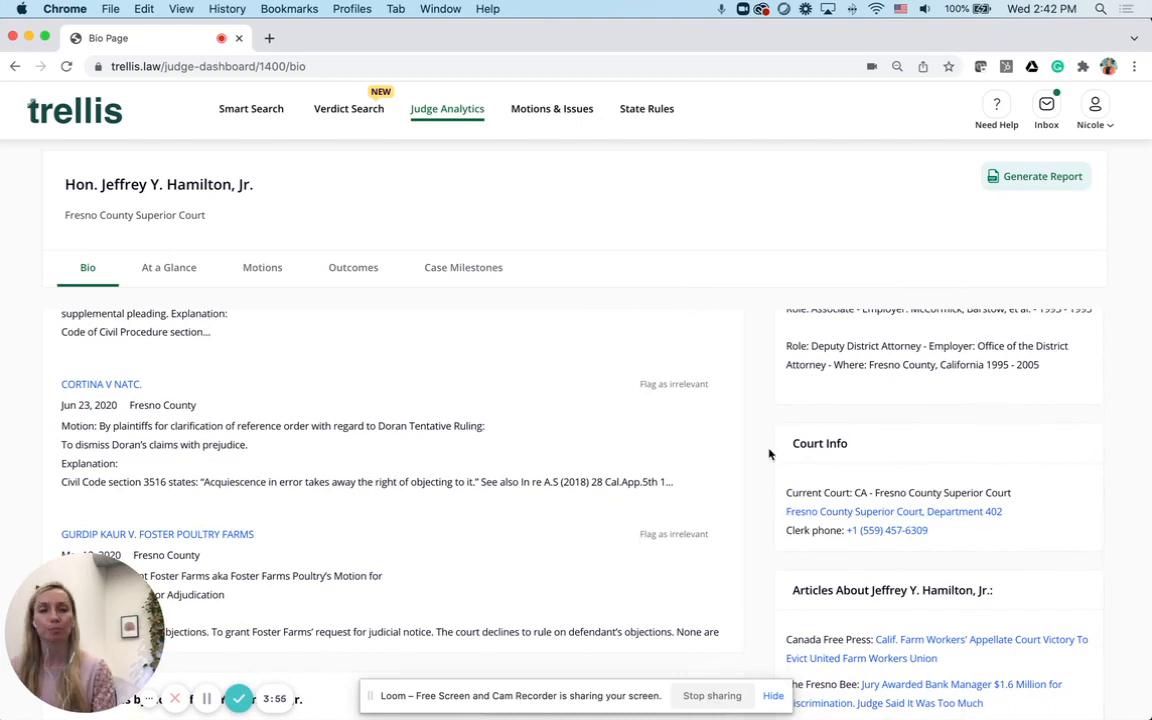
pyautogui.scroll(8, 769, 454)
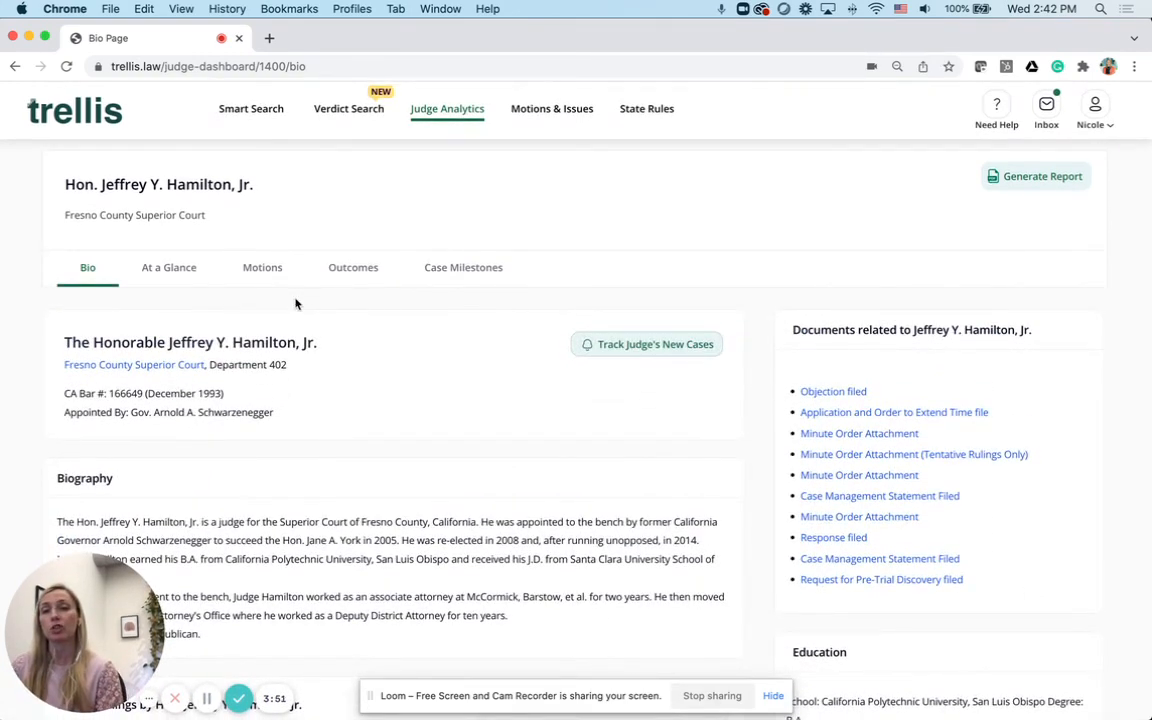
# Step: Open the judge's At a Glance analytics and review the summary metrics and the case practice area breakdown
pyautogui.click(172, 270)
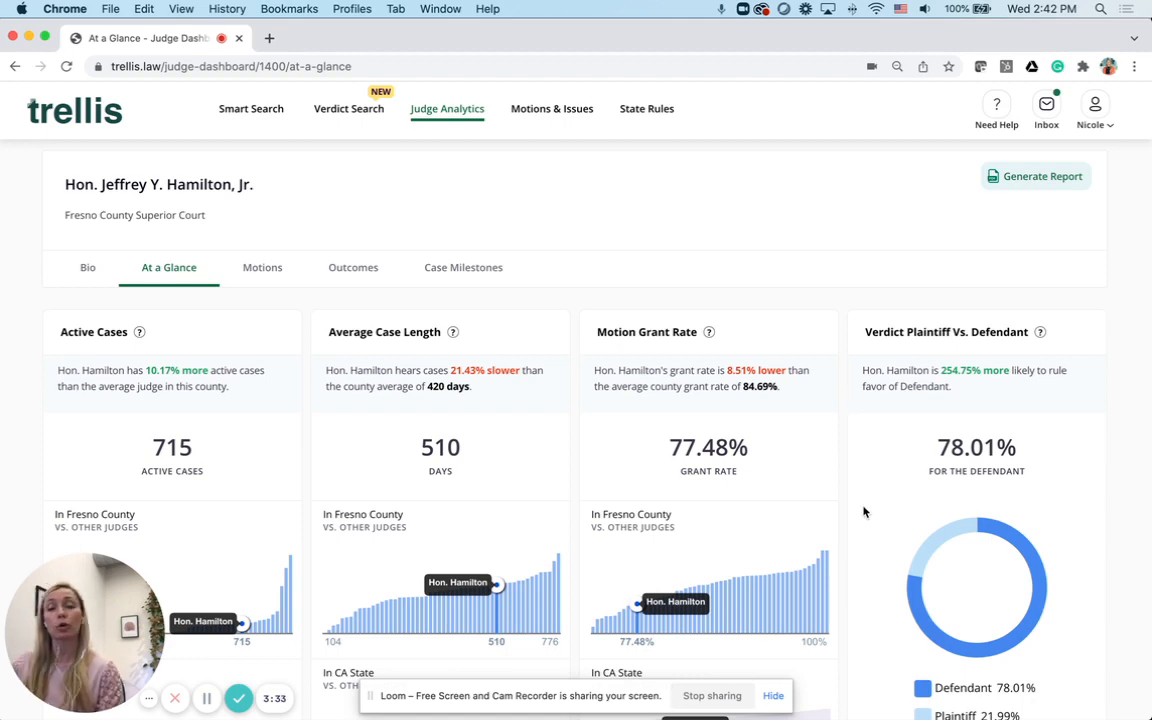
pyautogui.scroll(-5, 860, 512)
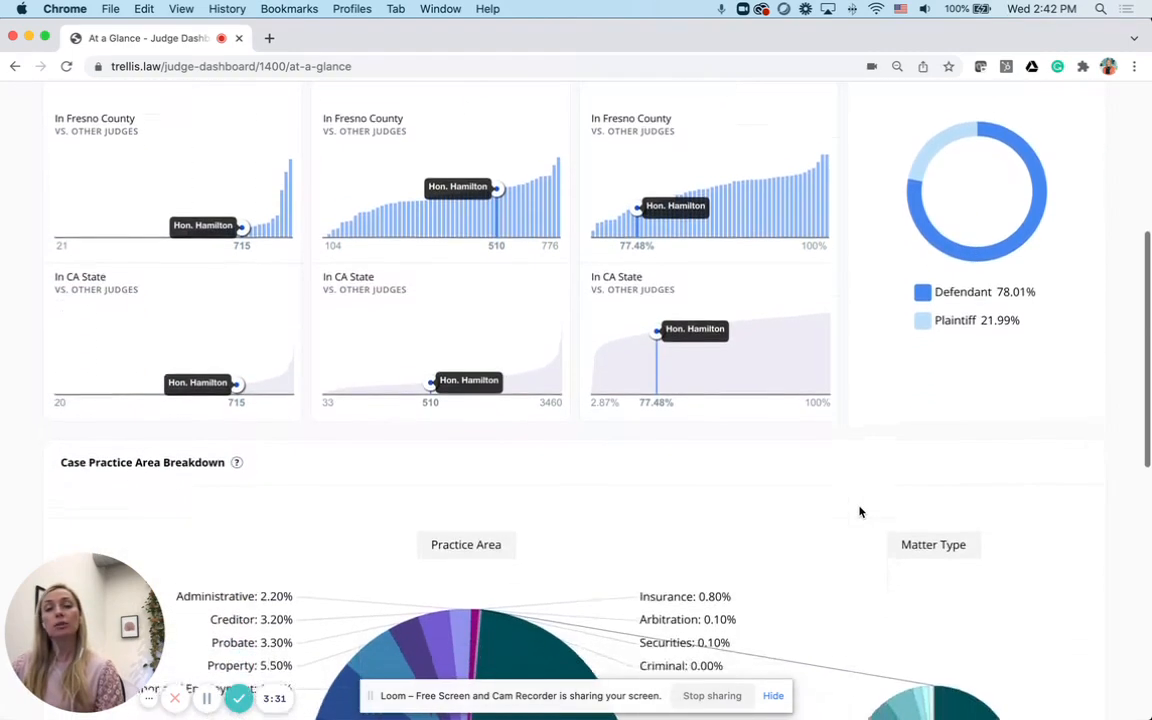
pyautogui.scroll(-1, 860, 512)
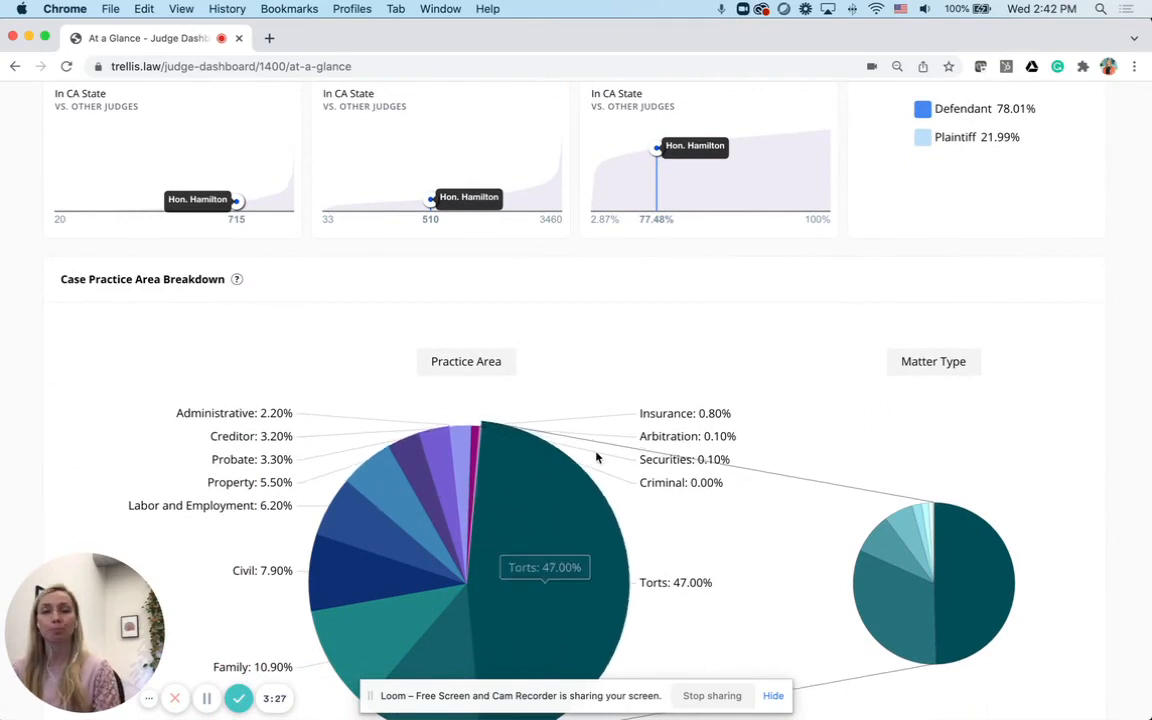
pyautogui.scroll(-1, 599, 458)
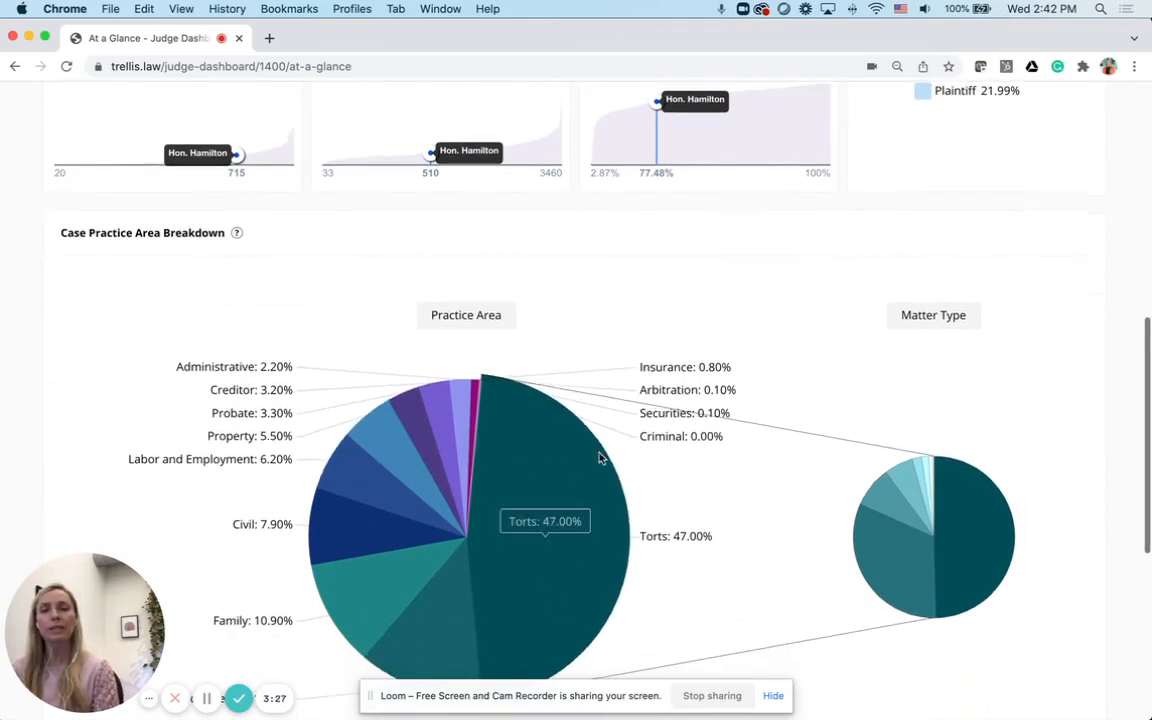
# Step: Select the Property and then the Torts slice of the practice area chart and examine the Torts matter types
pyautogui.click(412, 455)
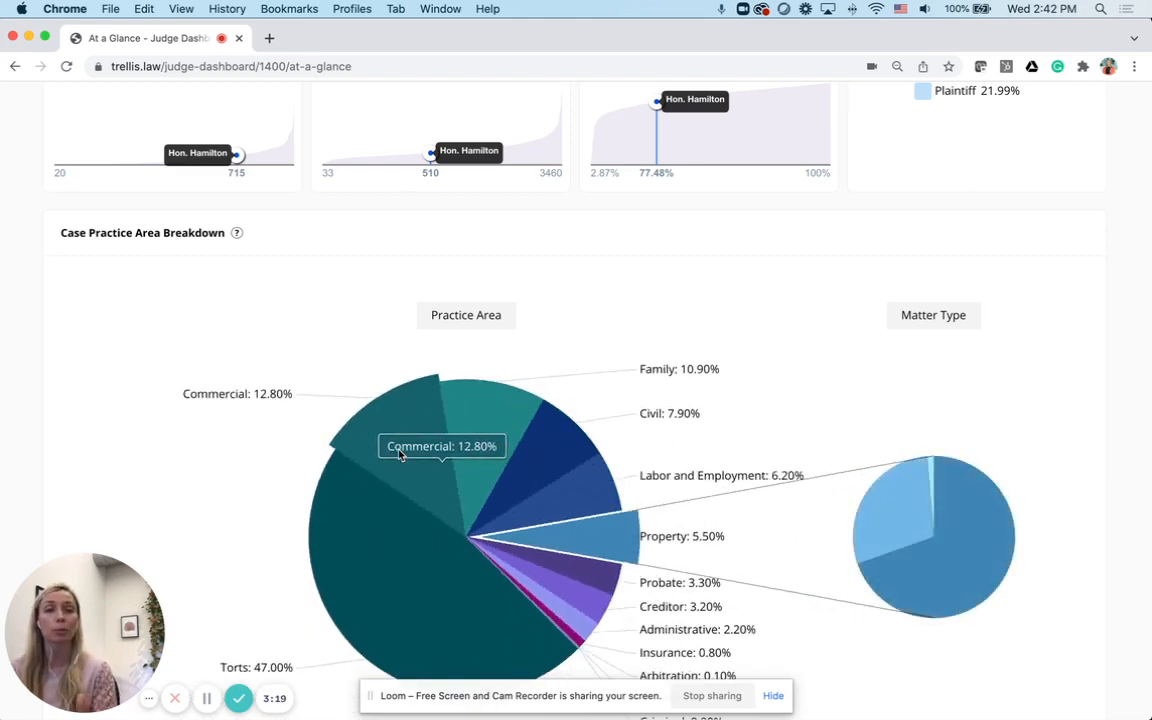
pyautogui.click(347, 528)
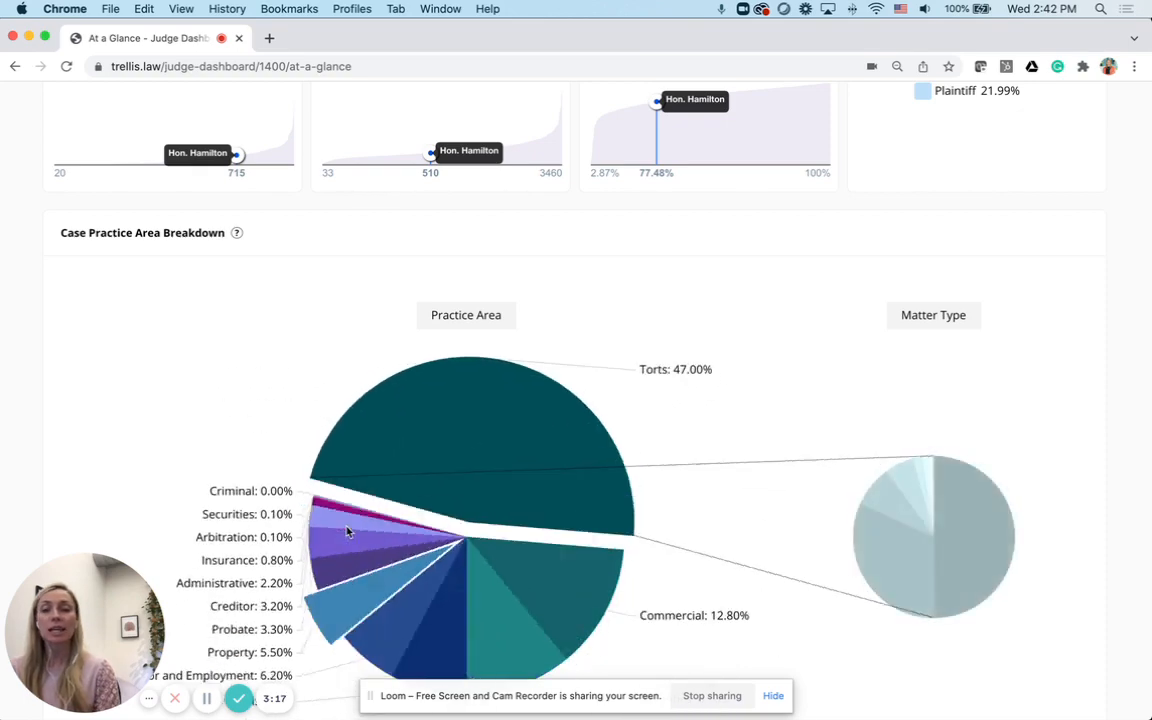
pyautogui.moveTo(879, 496)
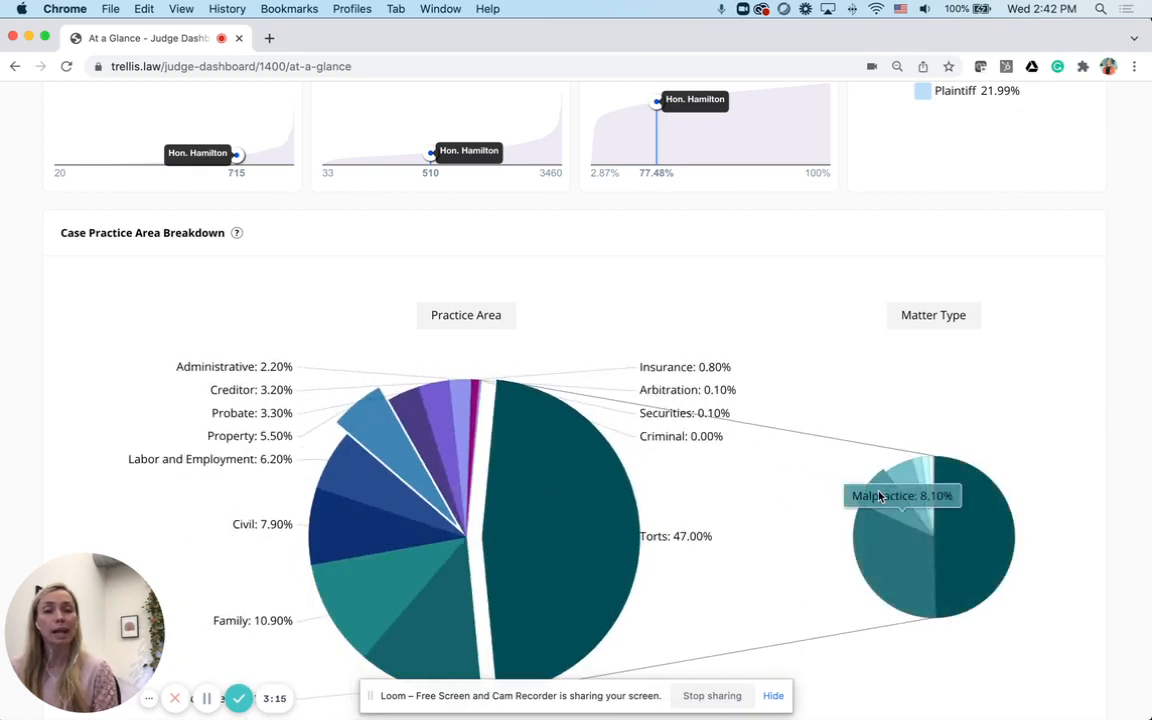
pyautogui.moveTo(908, 480)
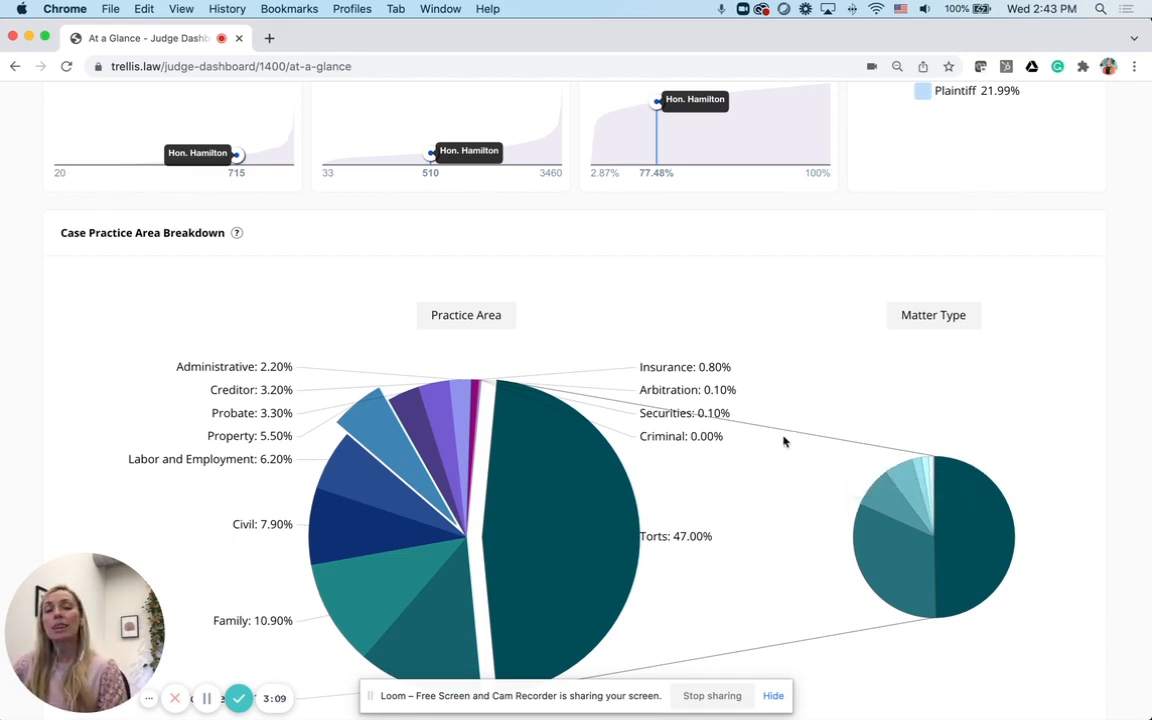
pyautogui.scroll(10, 787, 434)
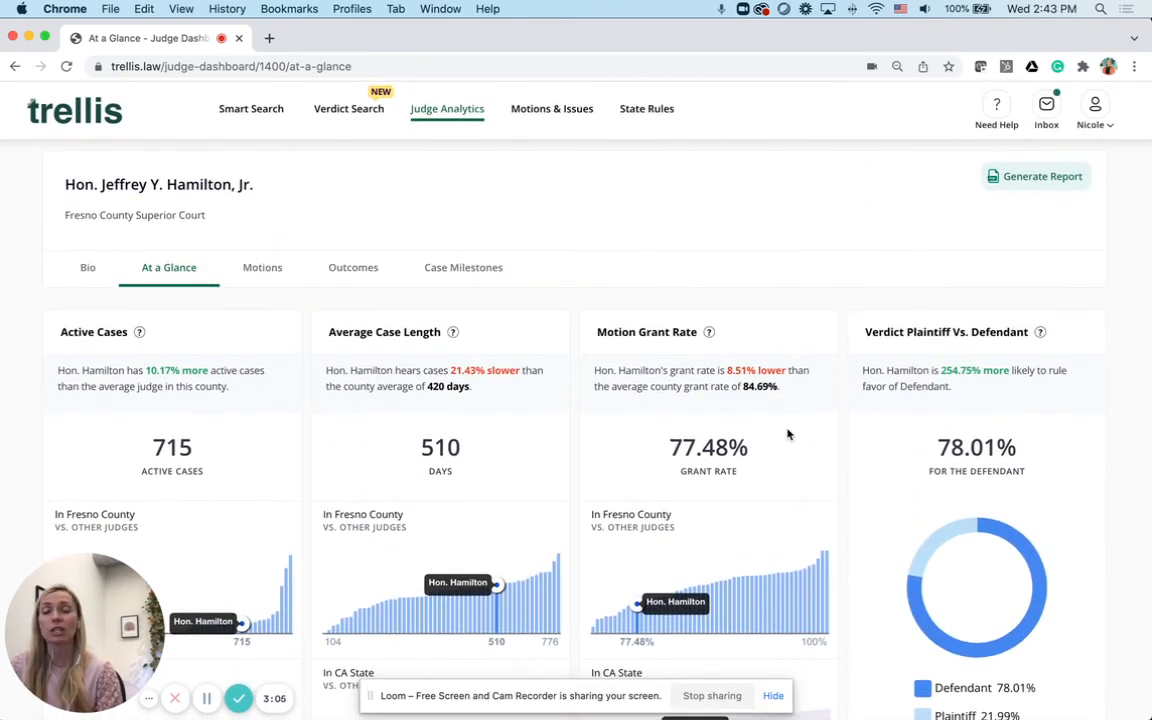
# Step: Open the judge's Motions analytics and compare the Demurrer grant and denial rates with those of Fresno County and CA State
pyautogui.click(264, 269)
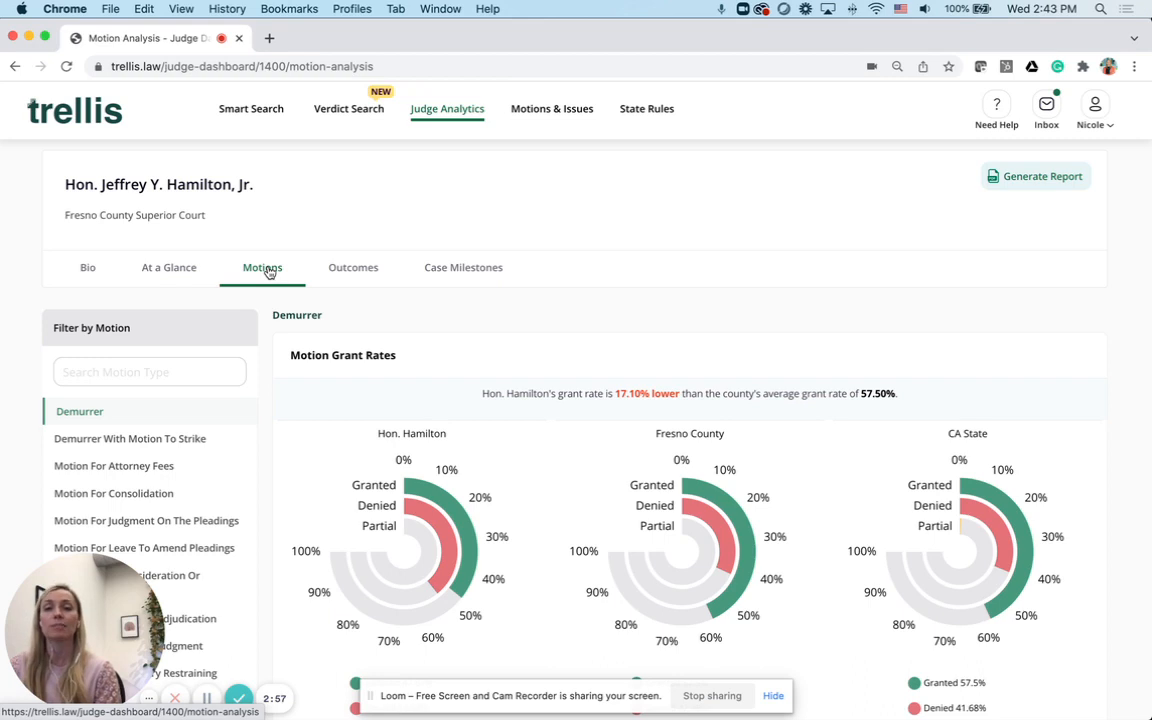
pyautogui.scroll(-2, 427, 342)
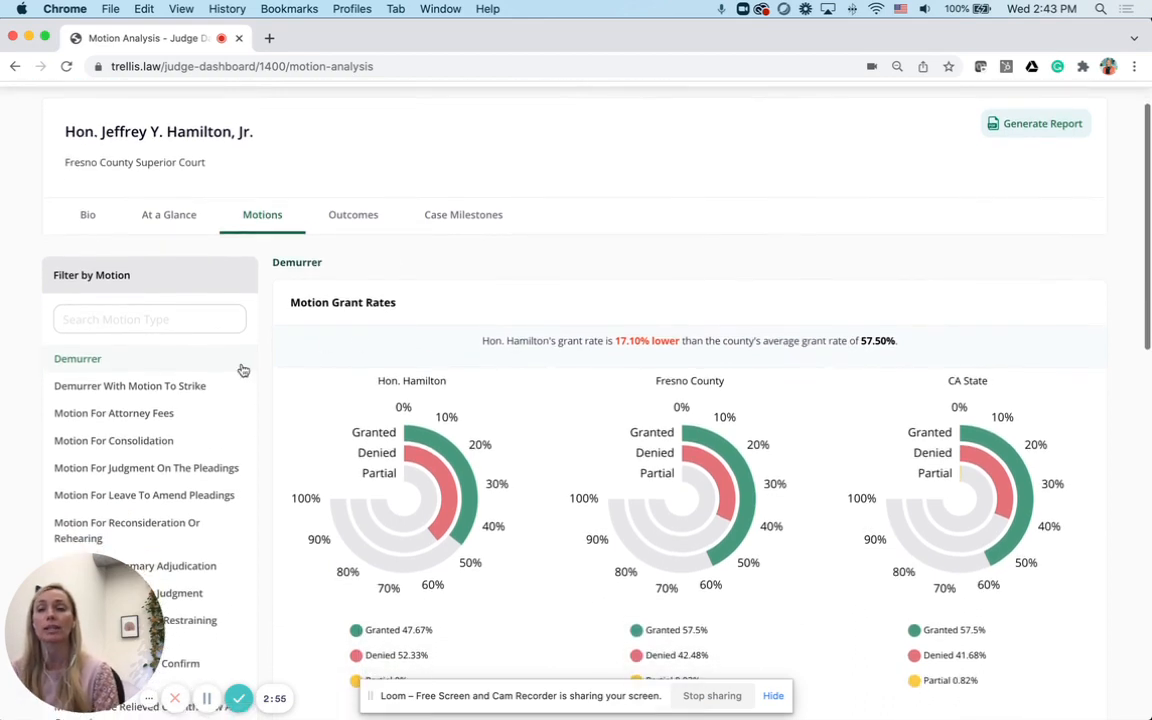
pyautogui.scroll(-3, 267, 361)
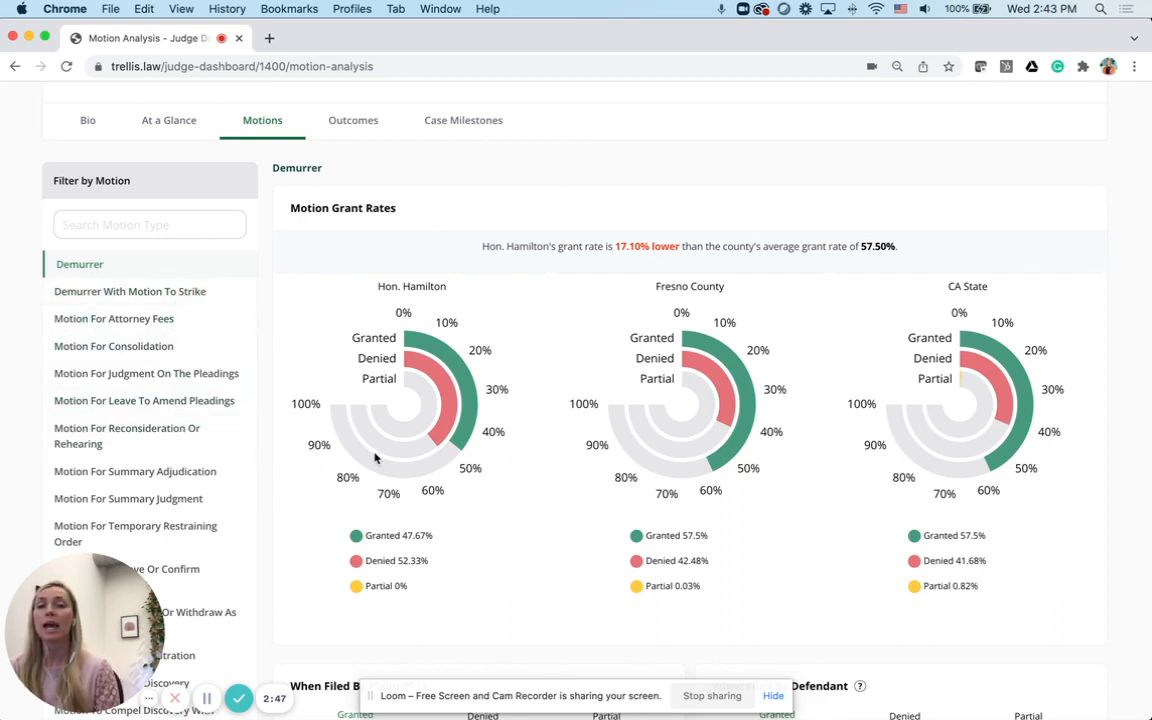
pyautogui.moveTo(408, 361)
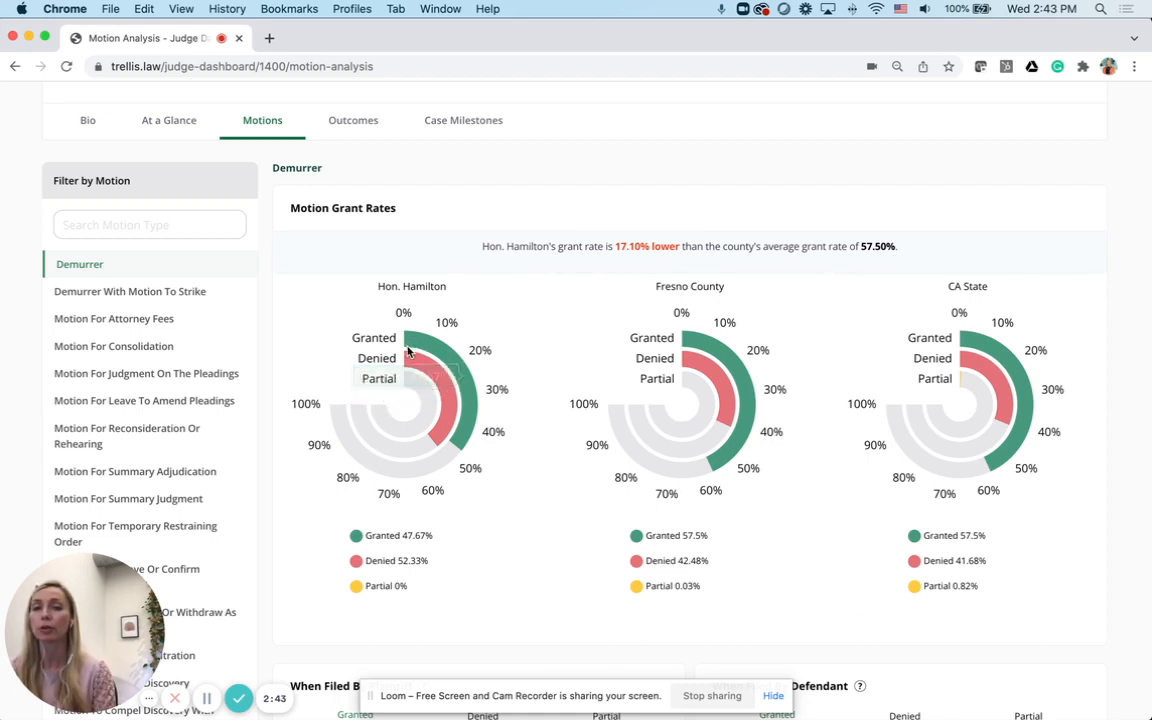
pyautogui.moveTo(697, 358)
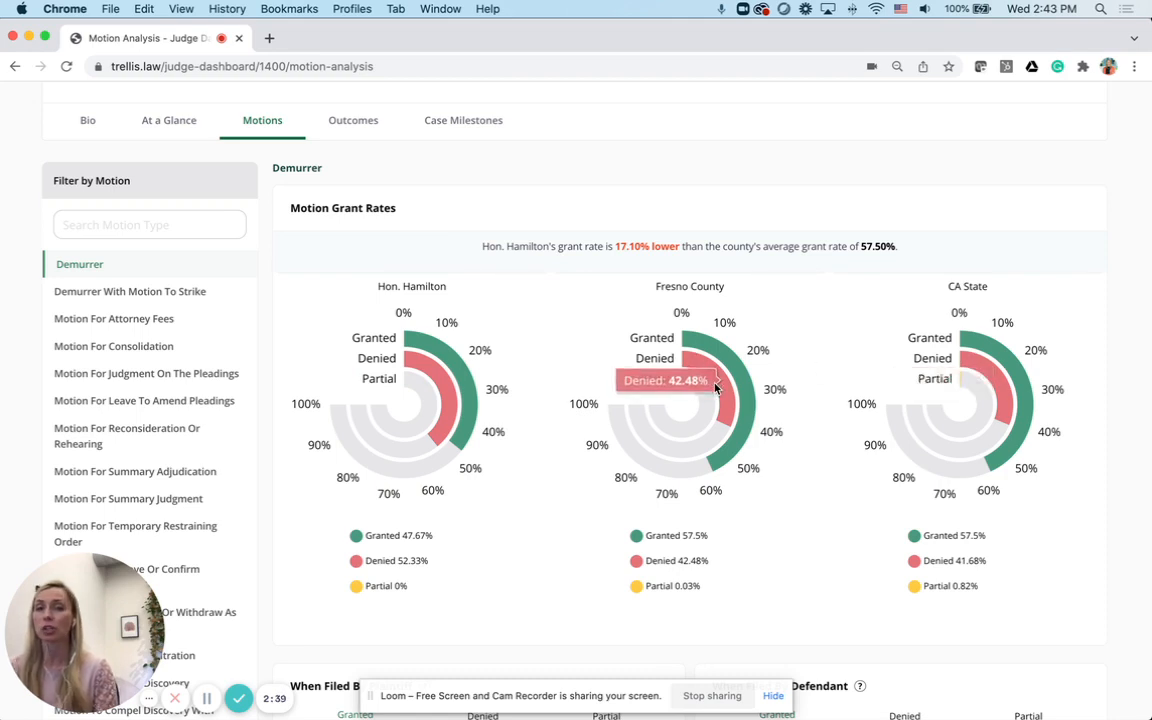
# Step: Show the judge's case outcomes for Labor And Employment with the Wrongful Termination matter type and inspect the outcome breakdown
pyautogui.click(376, 127)
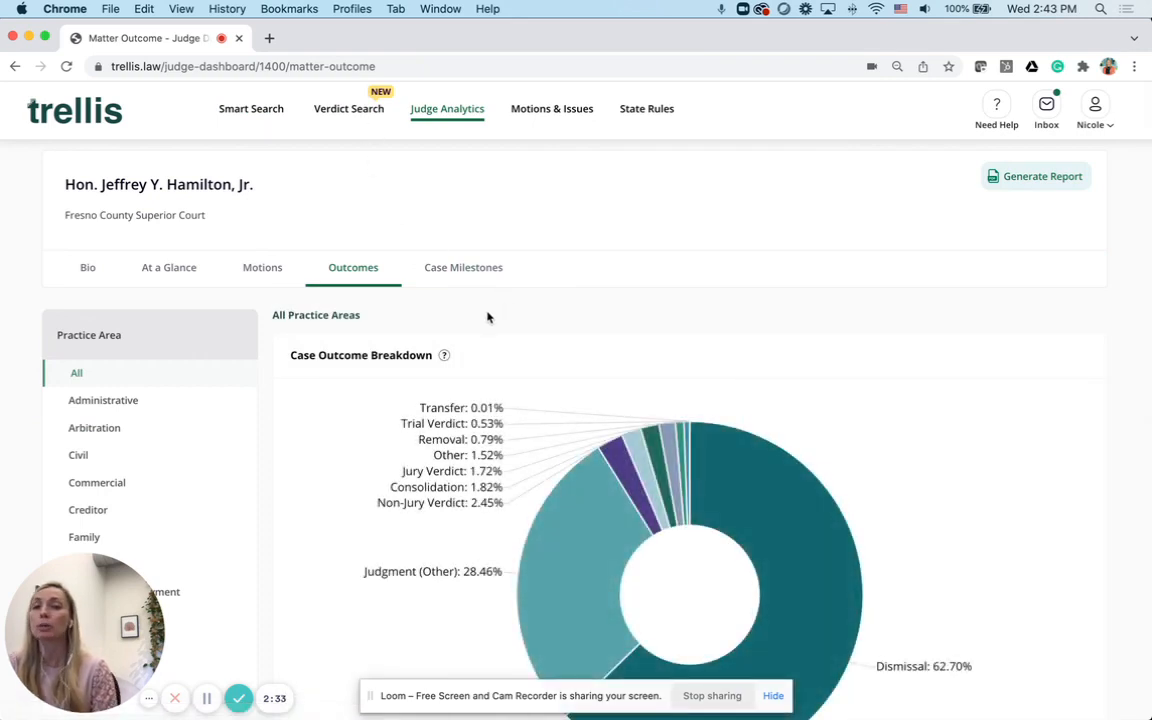
pyautogui.scroll(-3, 487, 316)
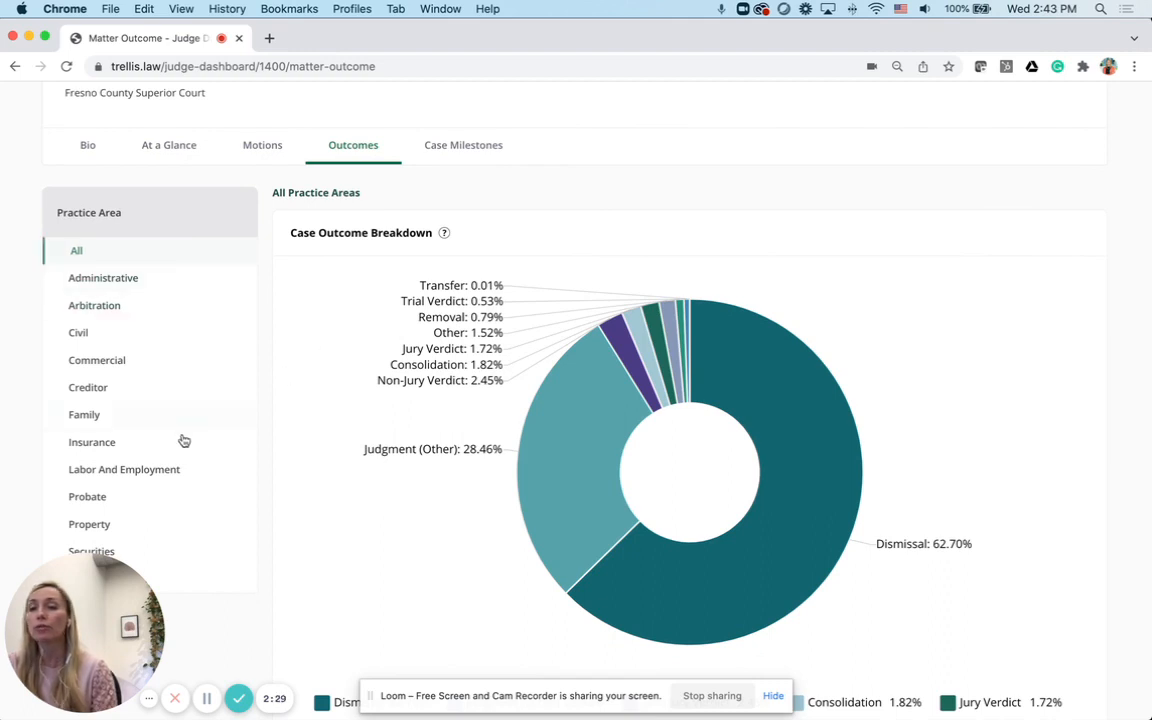
pyautogui.click(179, 470)
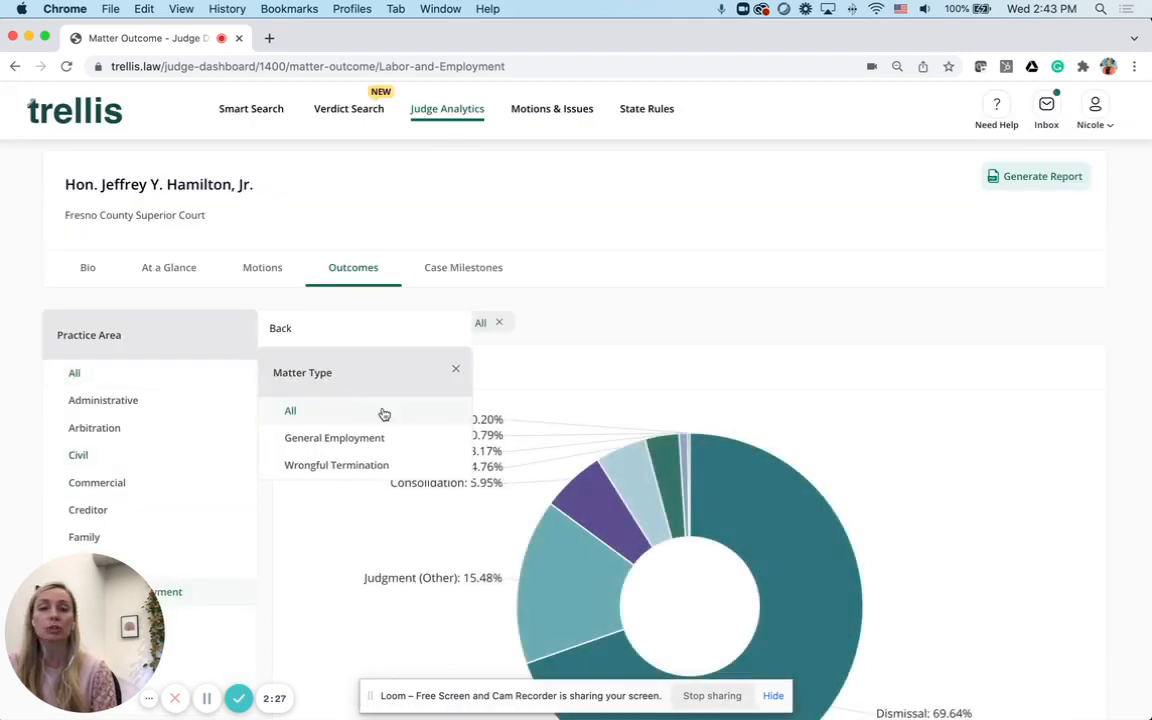
pyautogui.click(361, 468)
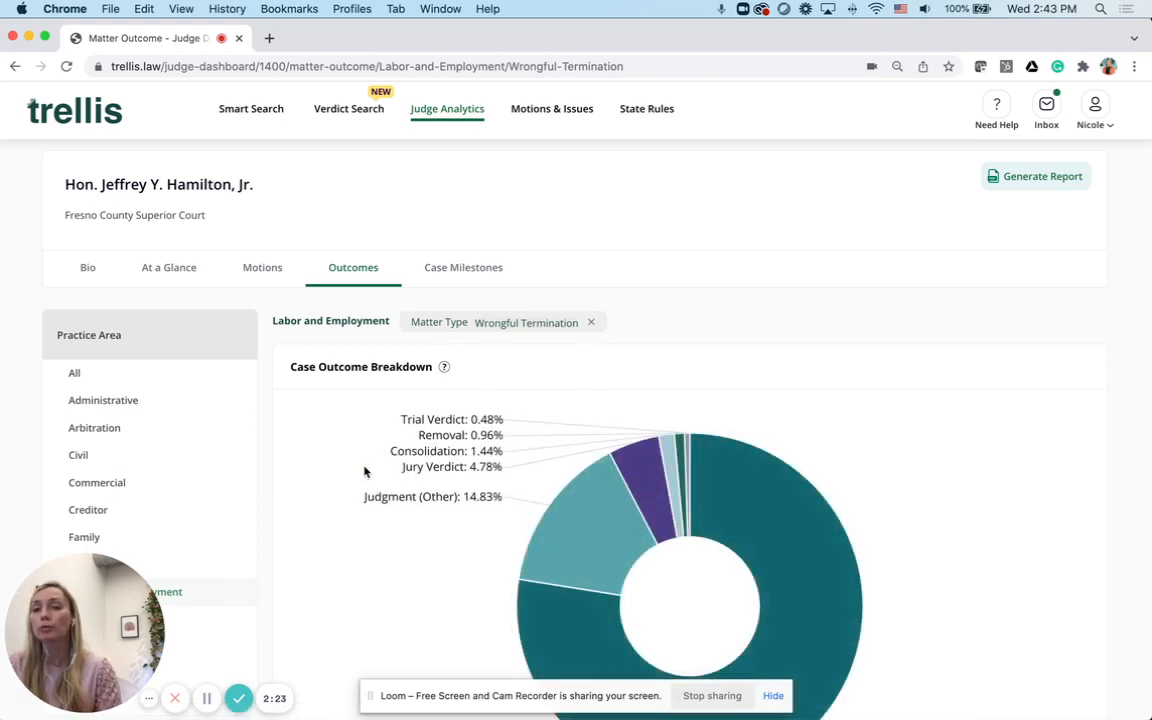
pyautogui.scroll(-2, 900, 425)
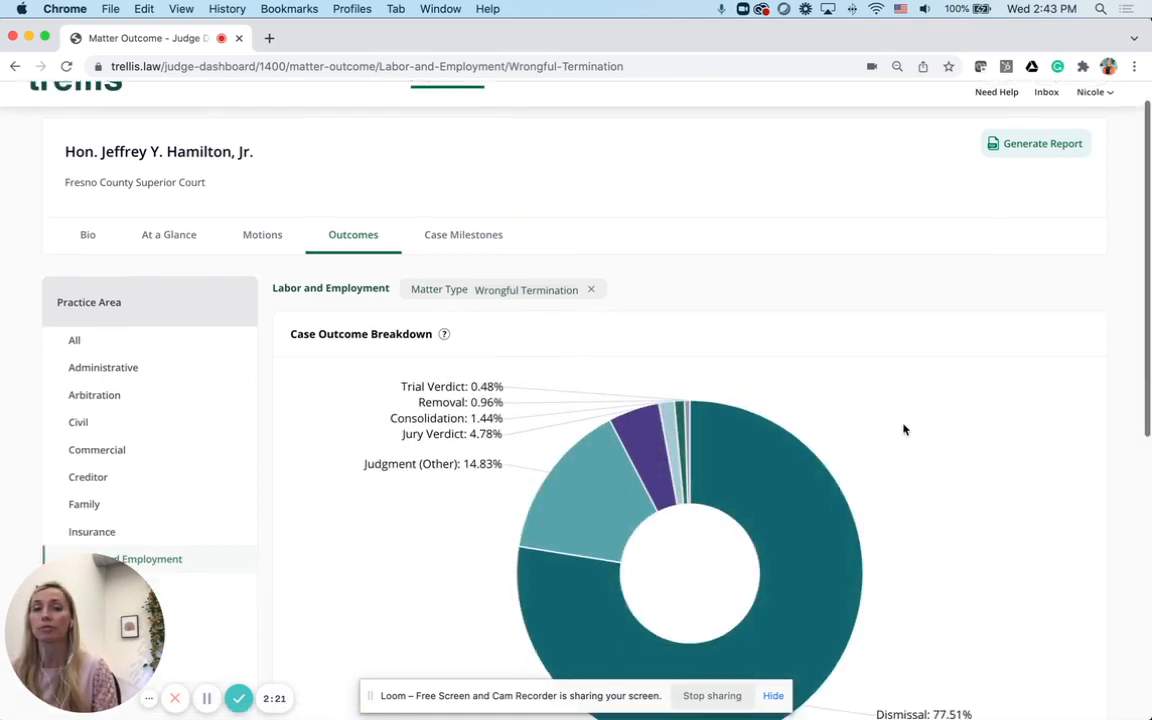
pyautogui.moveTo(676, 372)
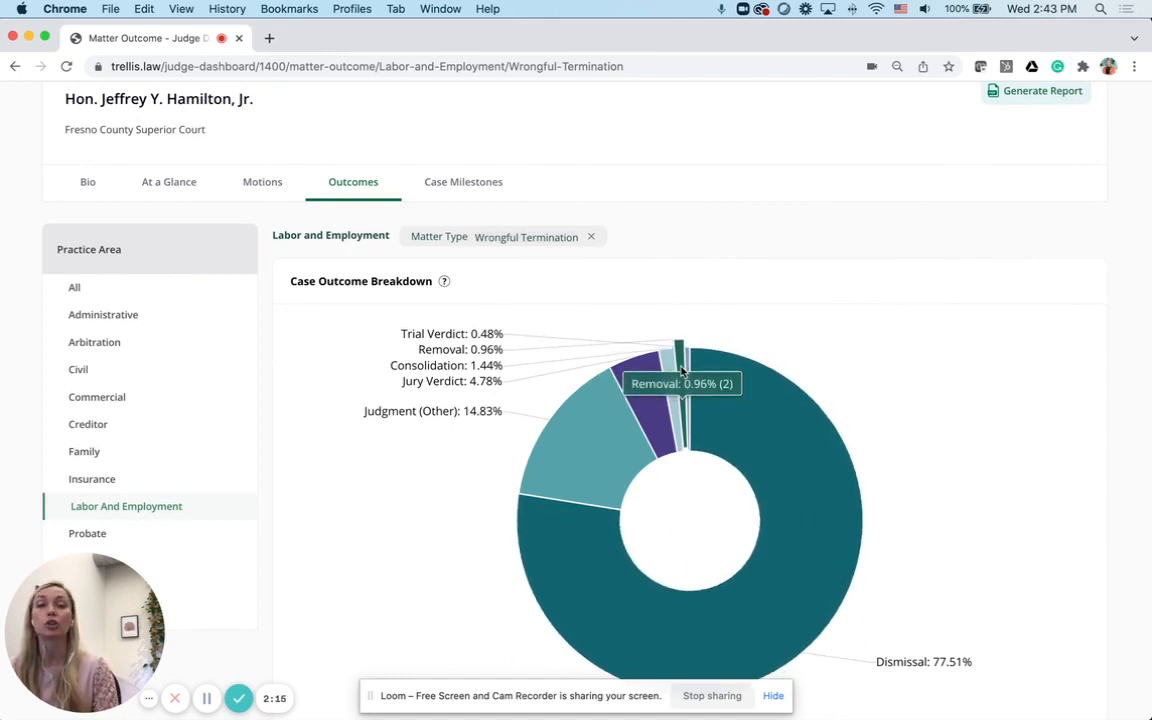
# Step: Show the judge's Case Milestones for Labor And Employment with the Wrongful Termination matter type
pyautogui.click(474, 185)
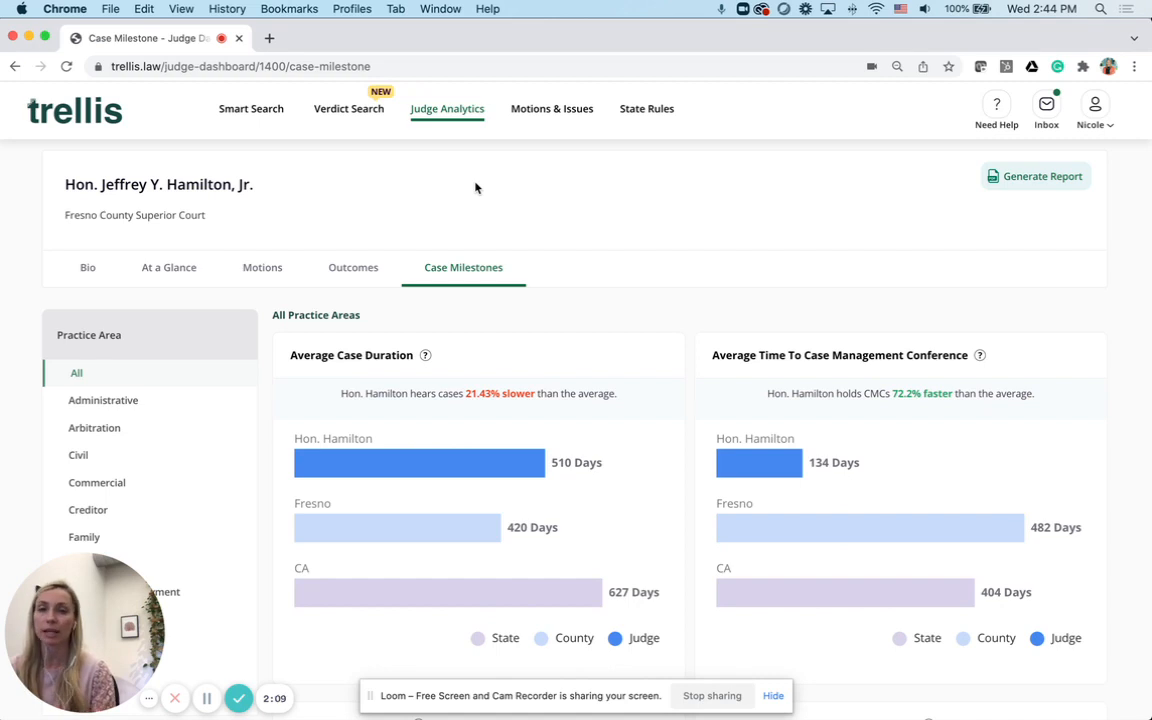
pyautogui.scroll(-2, 609, 318)
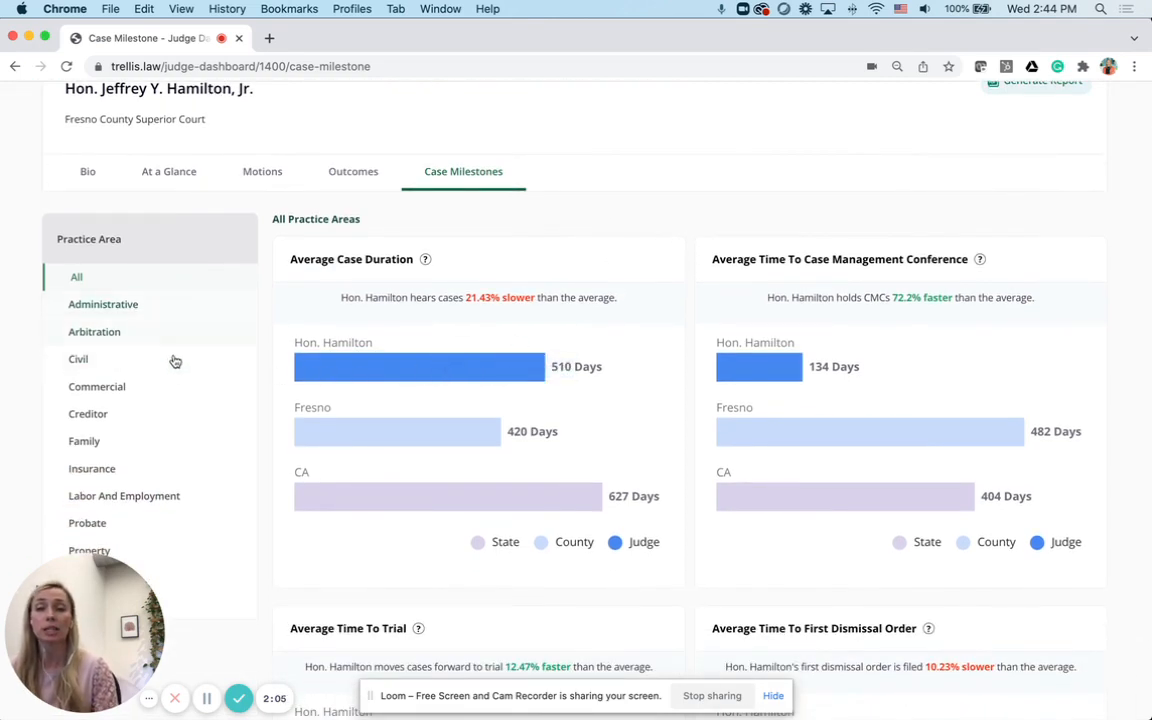
pyautogui.click(183, 506)
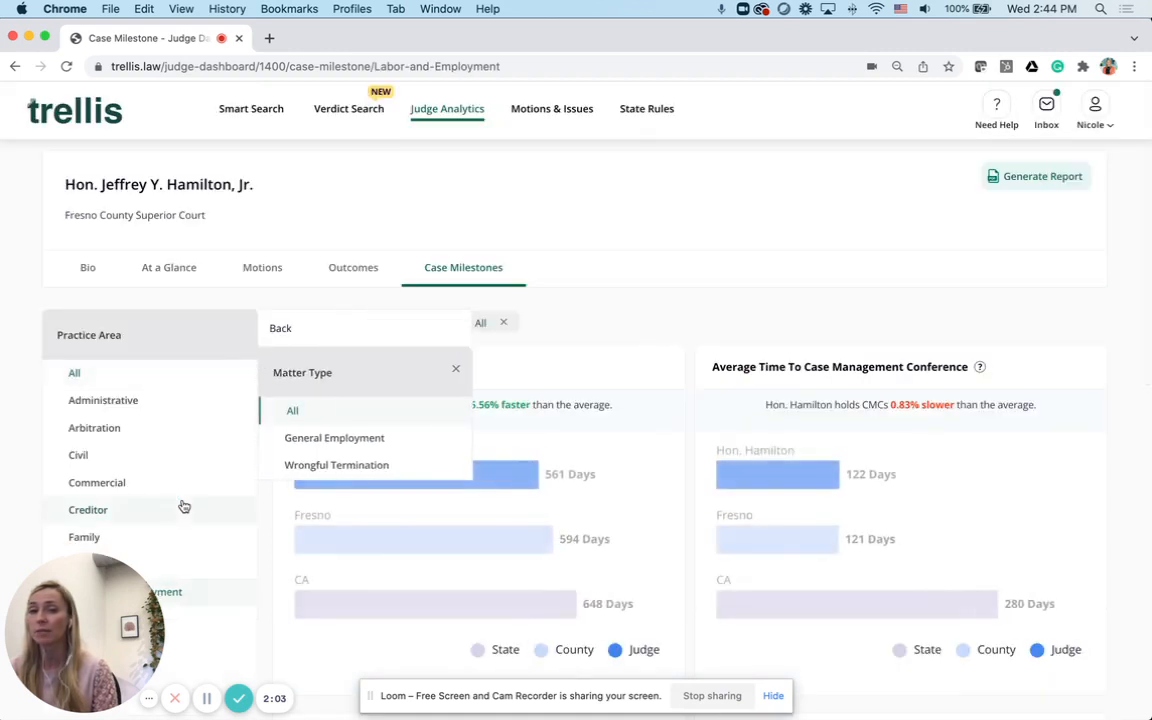
pyautogui.click(300, 466)
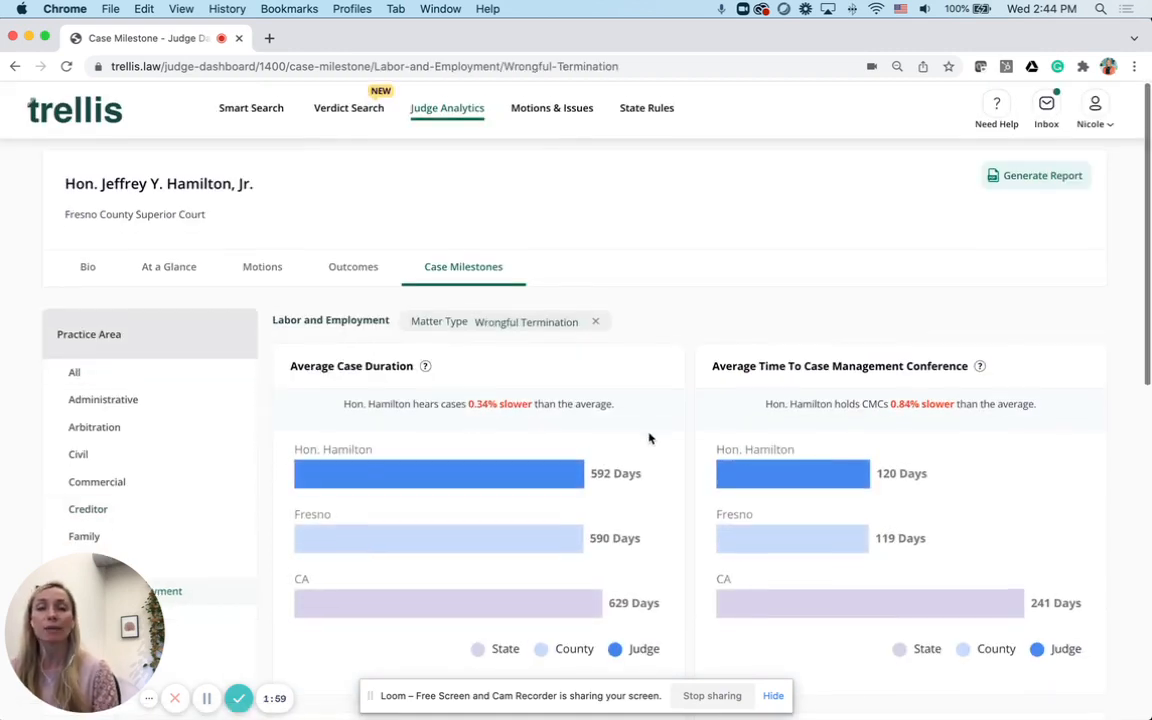
# Step: Compare the judge's average case duration and times to case management conference, trial and first dismissal order with county and state
pyautogui.scroll(-2, 646, 435)
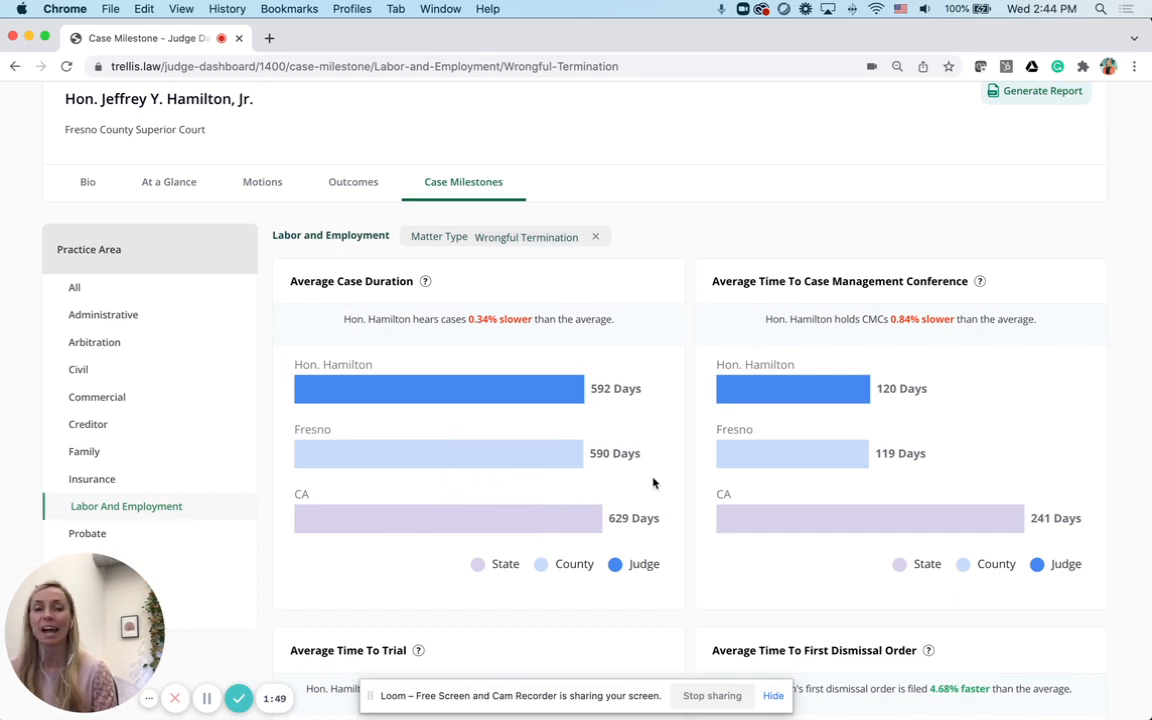
pyautogui.scroll(-5, 655, 481)
pyautogui.scroll(-2, 658, 482)
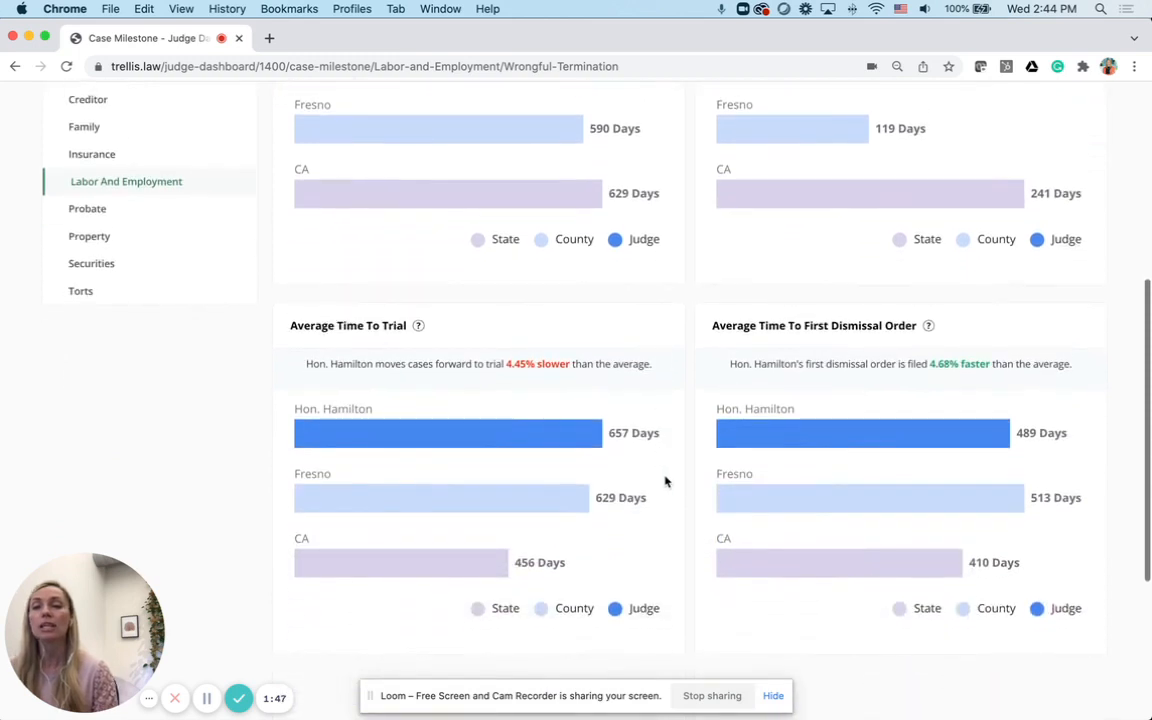
pyautogui.moveTo(455, 435)
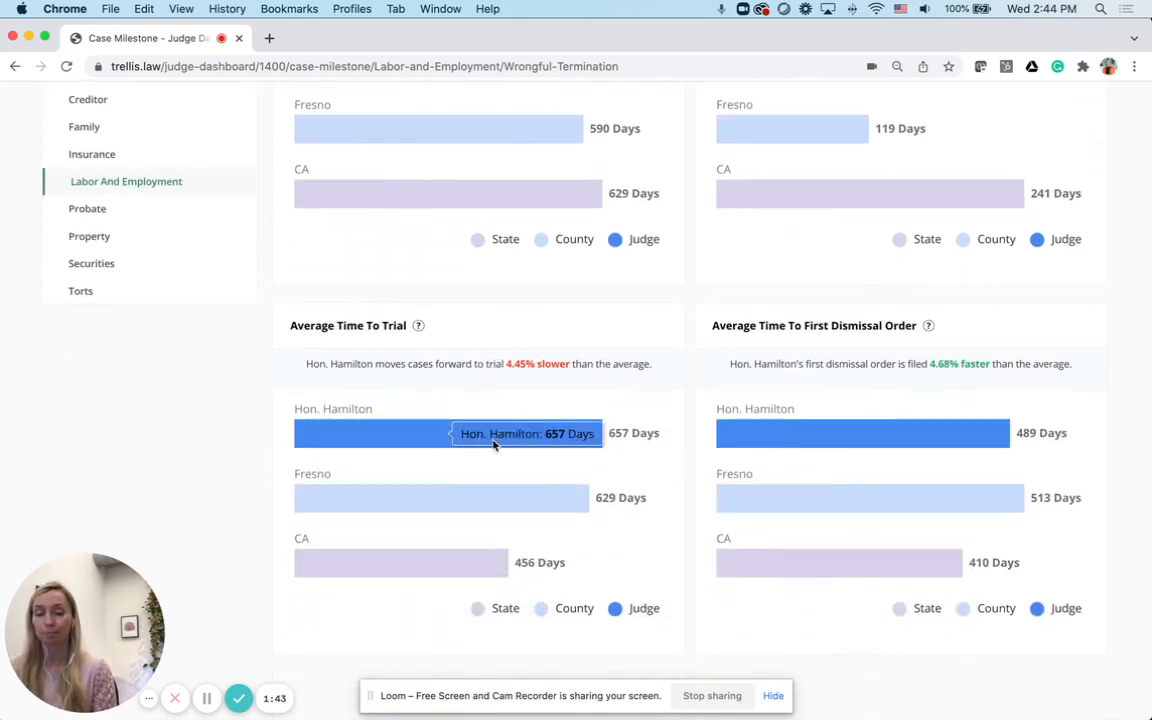
pyautogui.moveTo(742, 433)
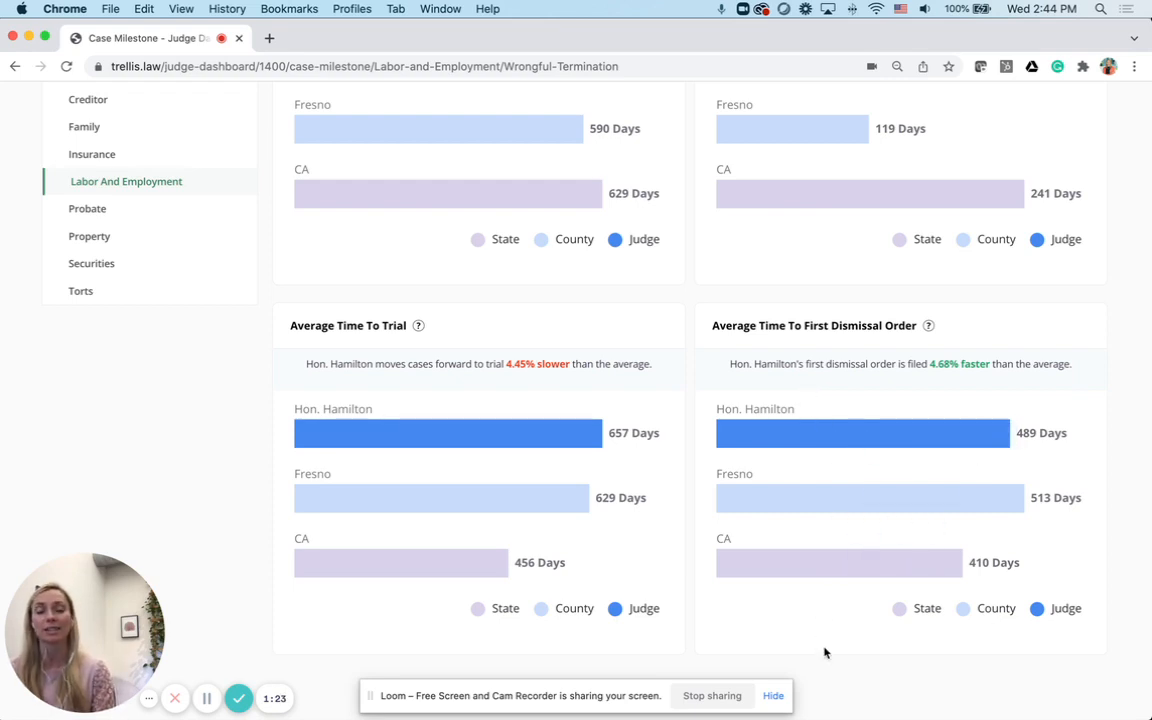
pyautogui.scroll(10, 825, 650)
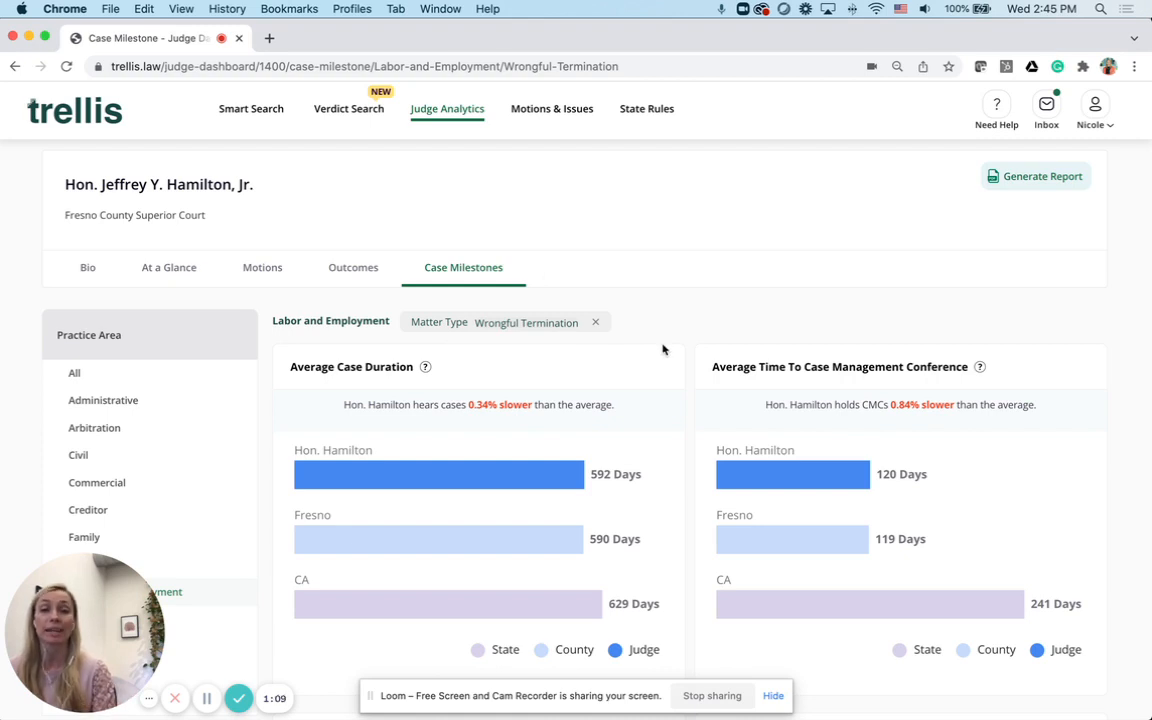
pyautogui.scroll(-1, 679, 363)
pyautogui.scroll(-10, 679, 363)
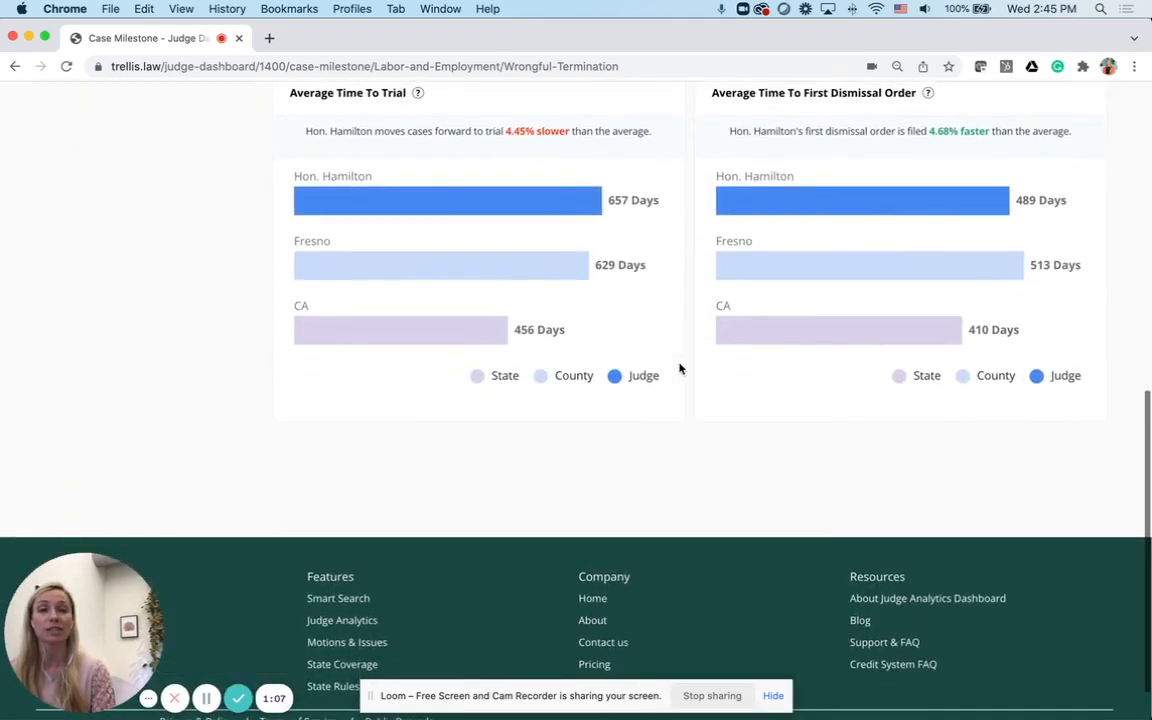